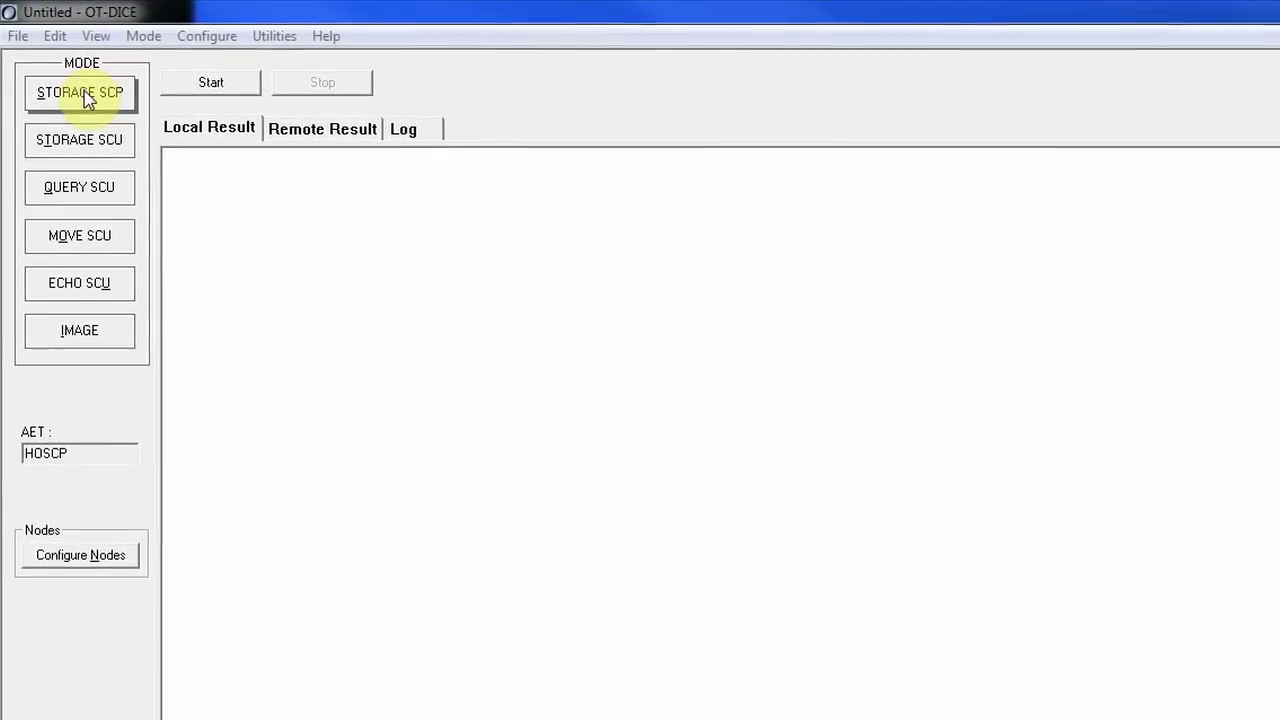
Check the general settings' calling AE title HOSCU and close without saving
click(220, 40)
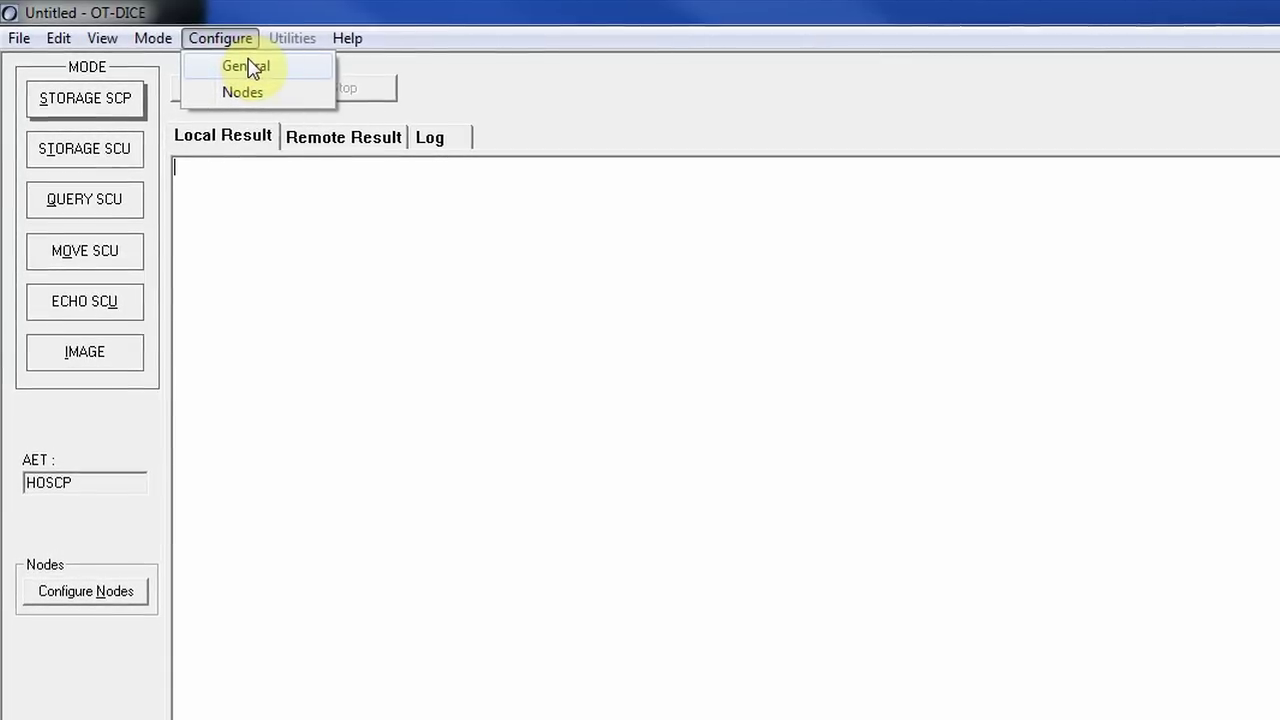
click(245, 66)
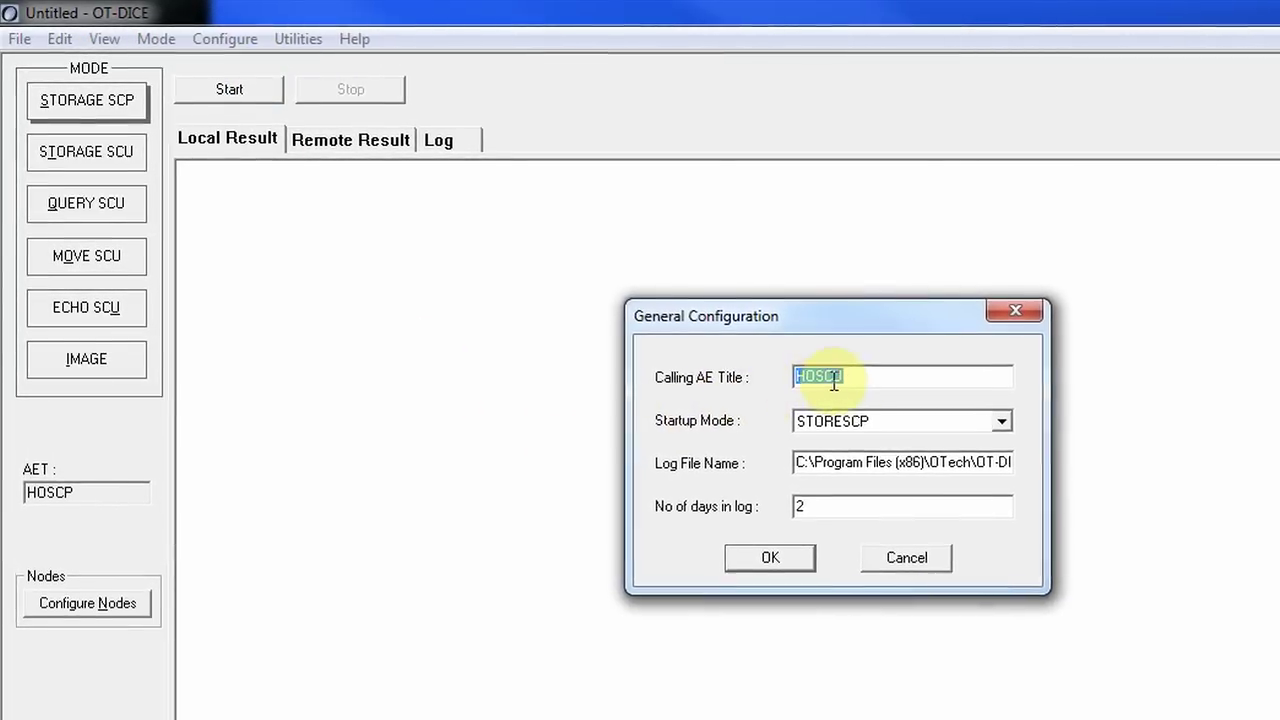
click(851, 322)
drag(868, 327, 522, 239)
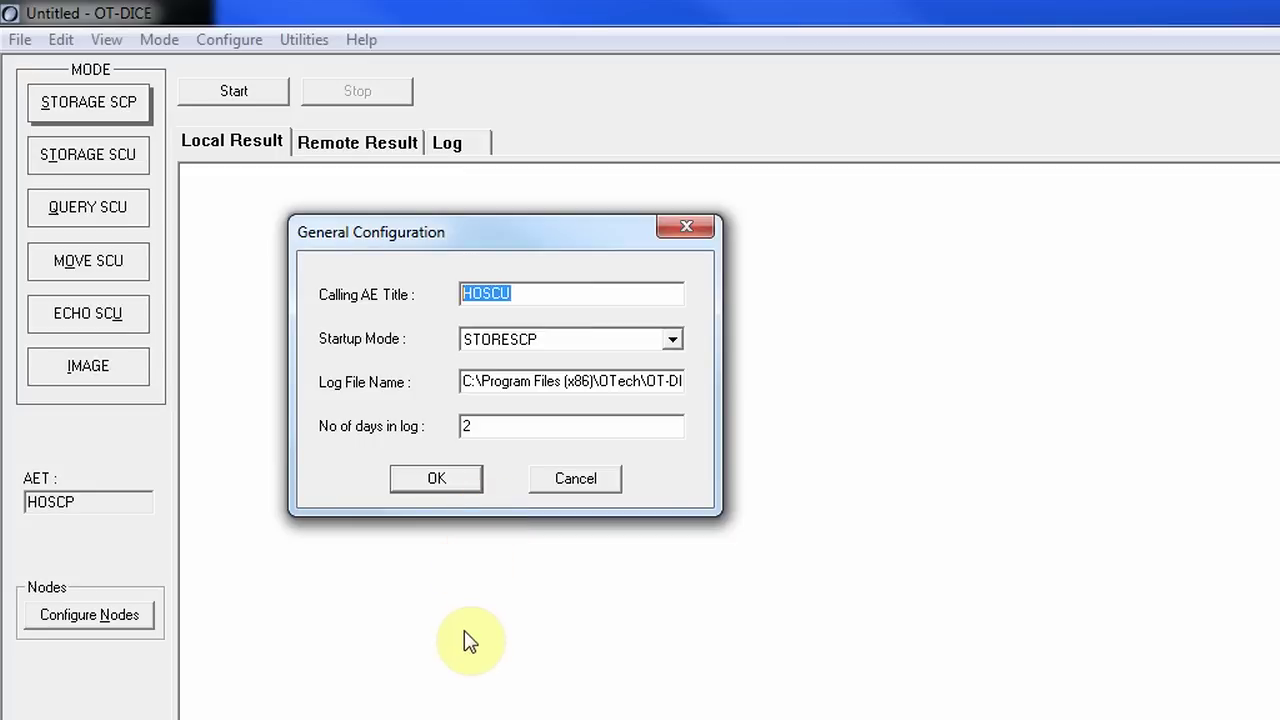
click(515, 292)
drag(515, 292, 456, 291)
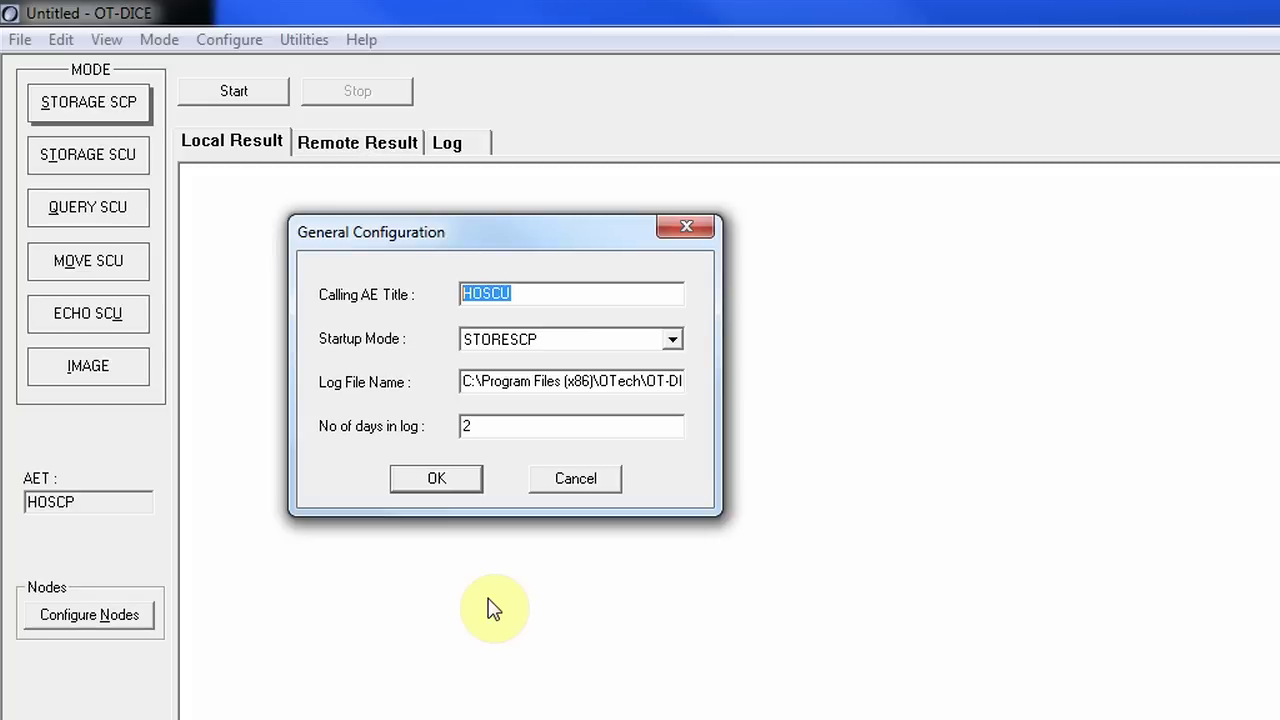
click(586, 480)
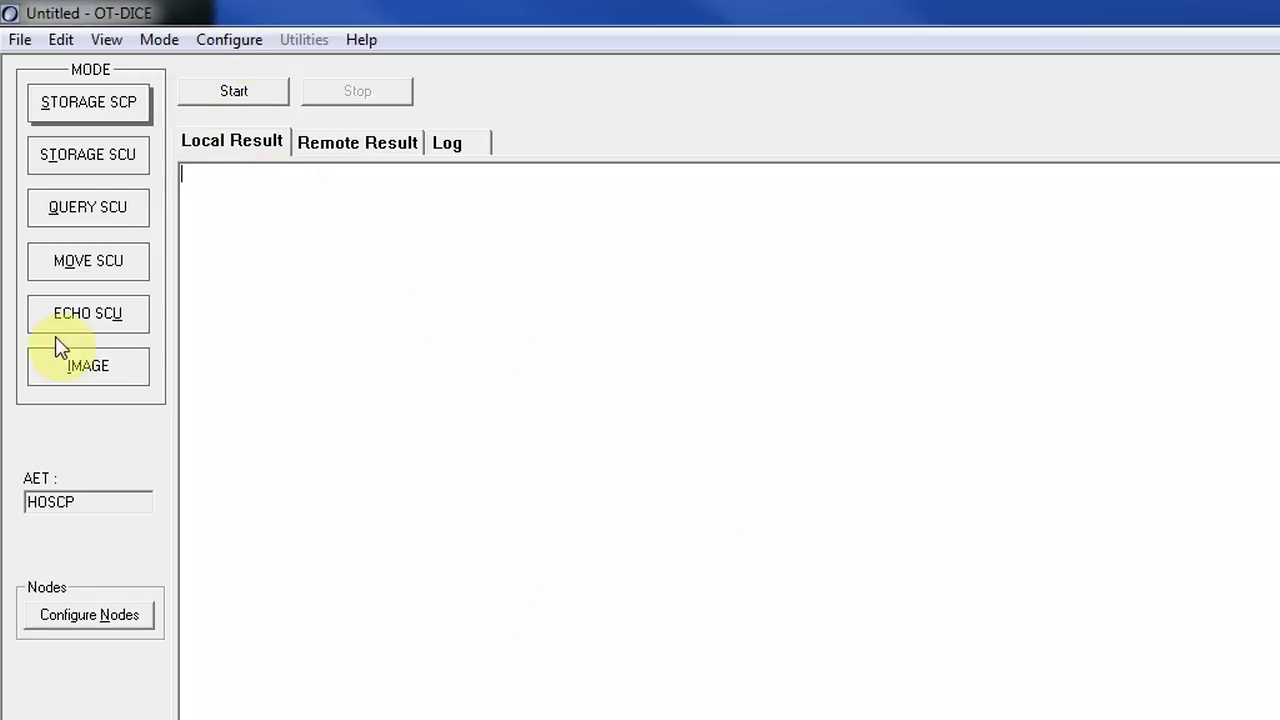
Review the Storage SCP node's port, PDU size 10000, image types and transfer syntaxes, cancel, then choose Storage SCU
click(54, 604)
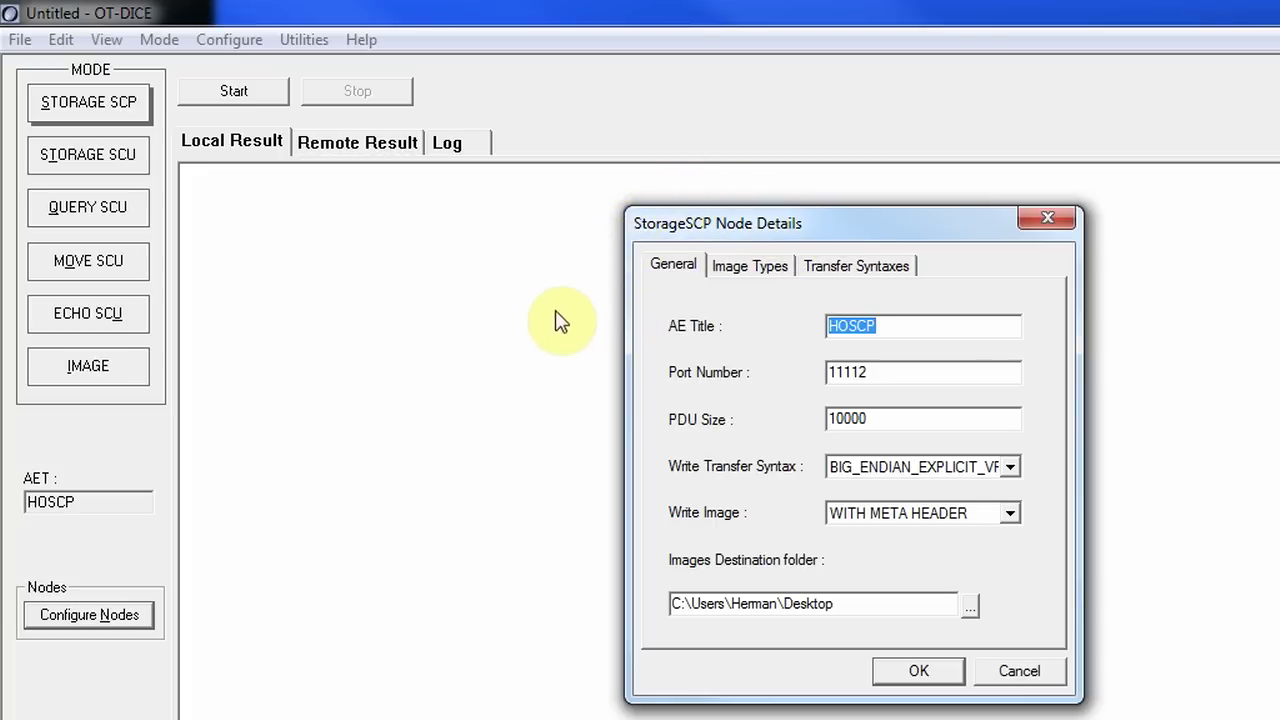
drag(815, 232, 478, 220)
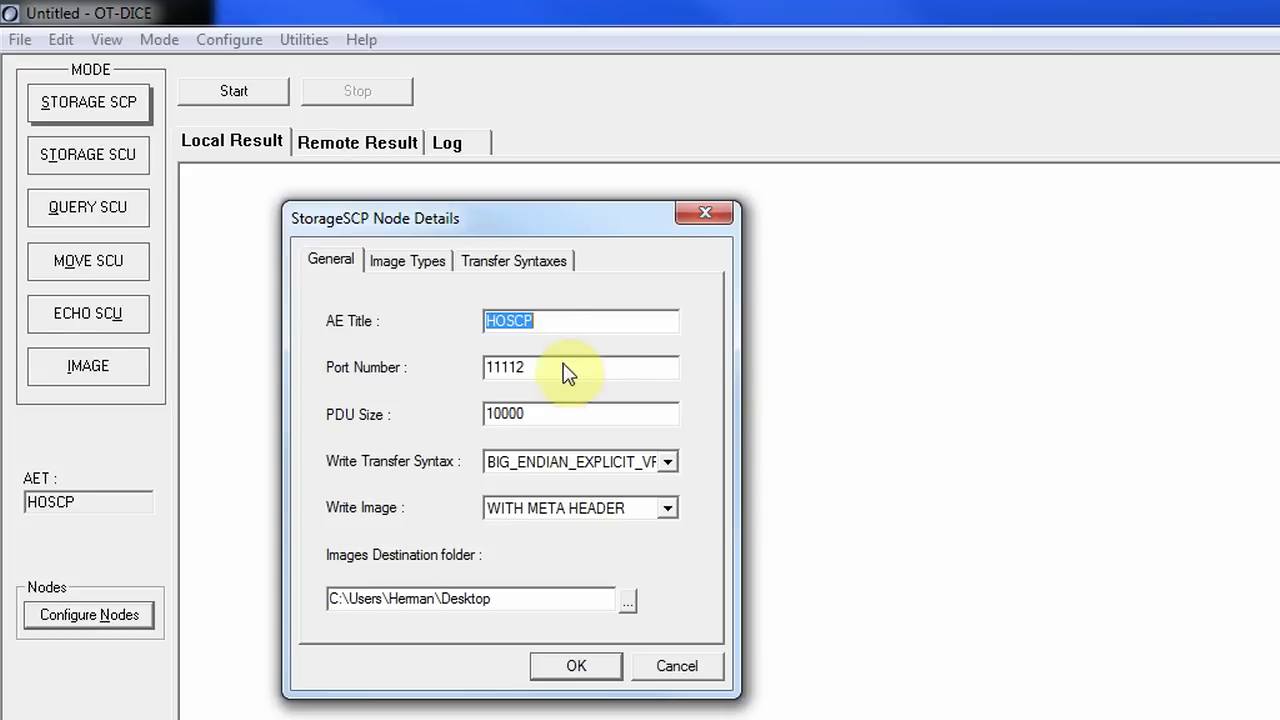
drag(546, 362, 480, 364)
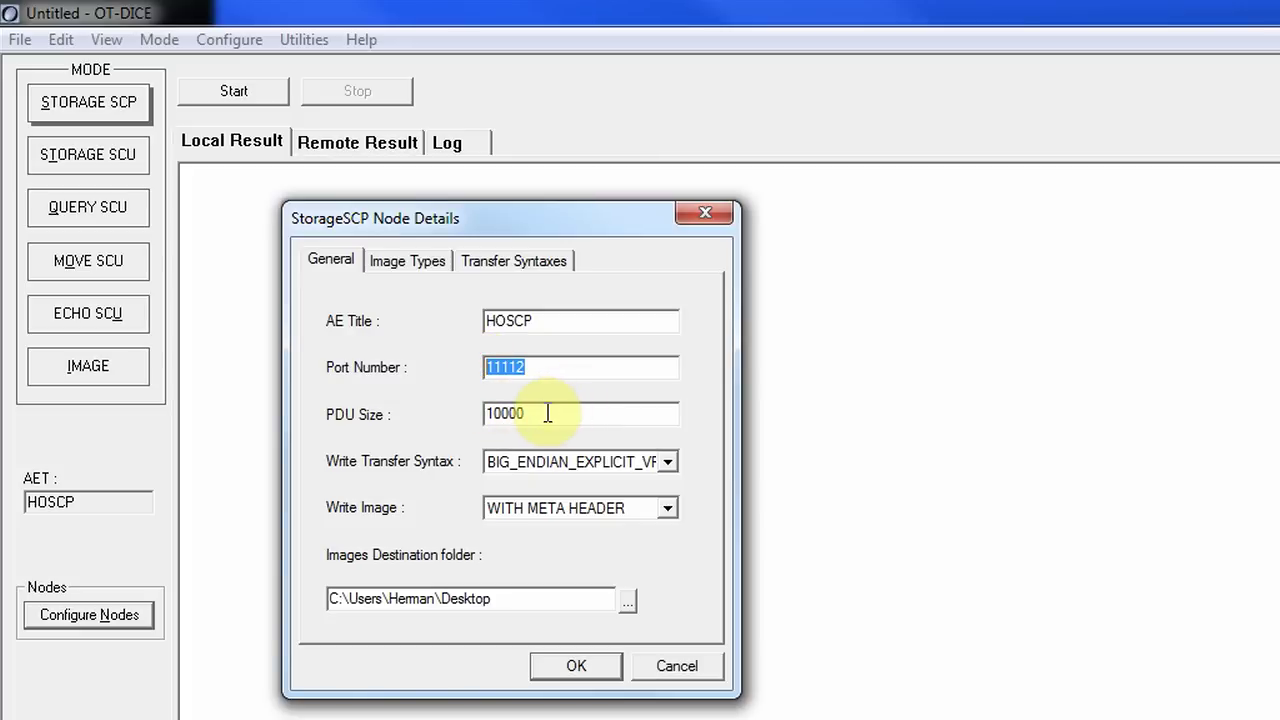
drag(538, 413, 484, 410)
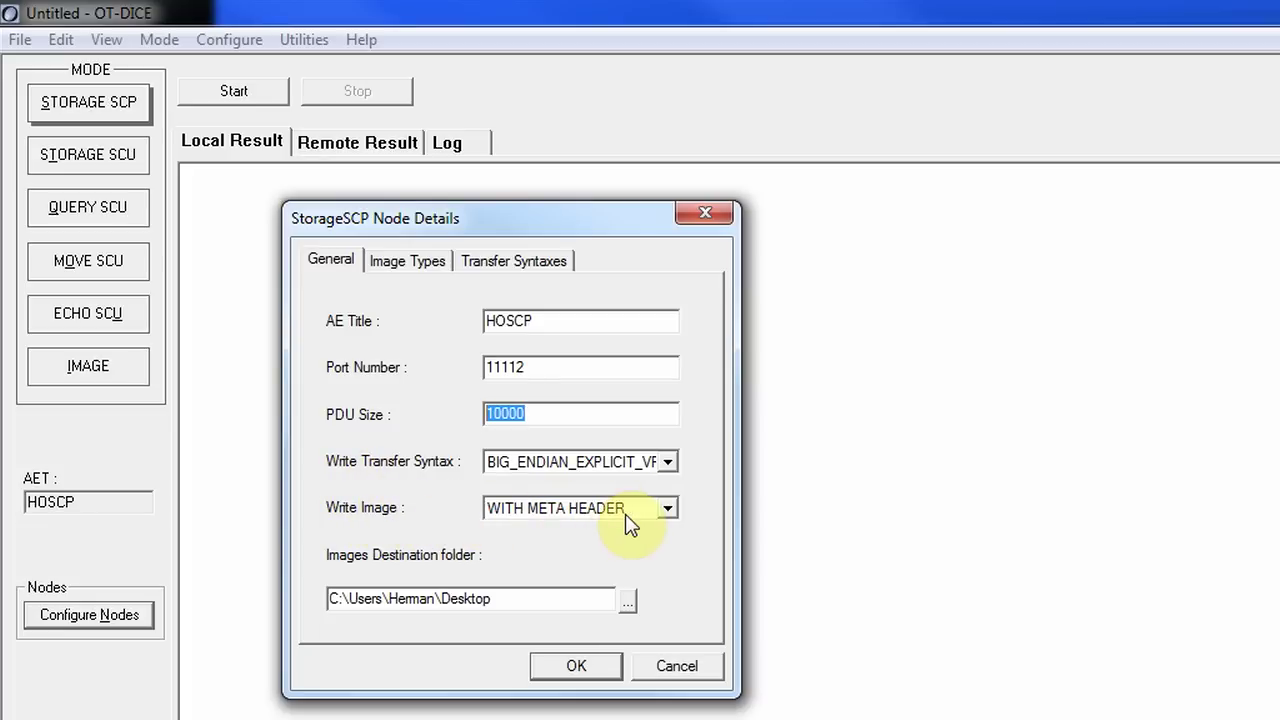
click(424, 264)
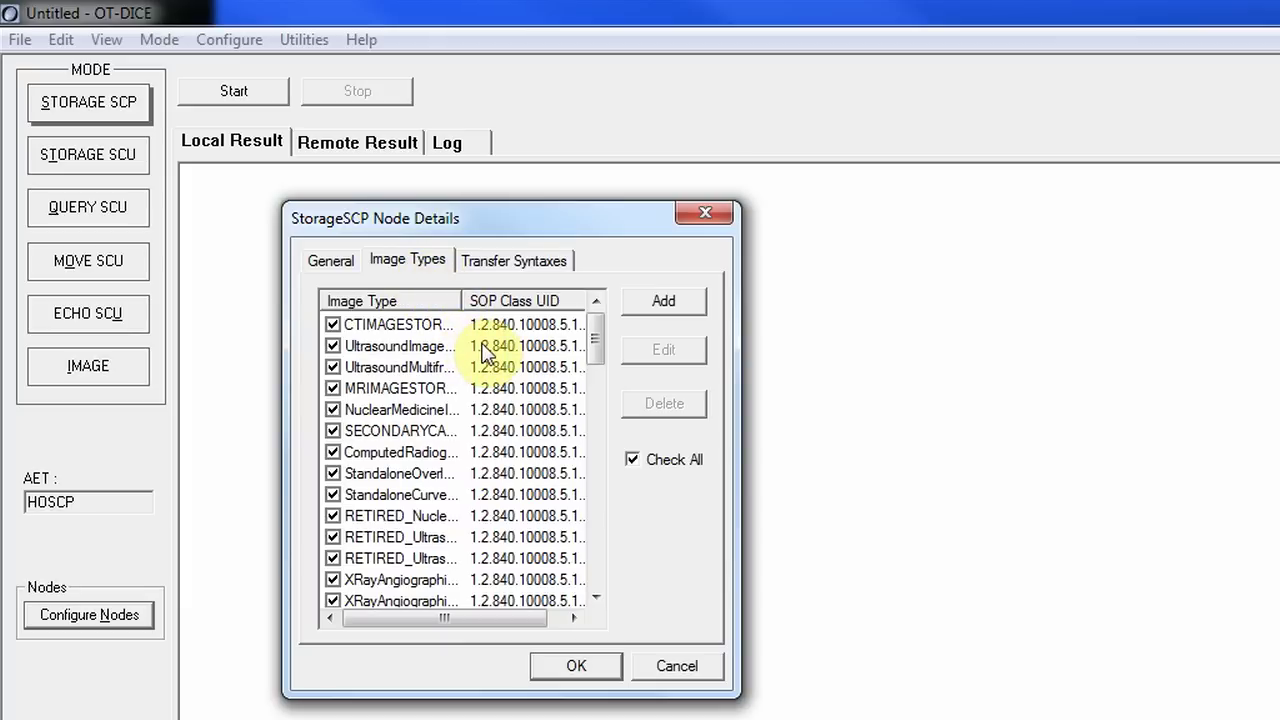
click(522, 261)
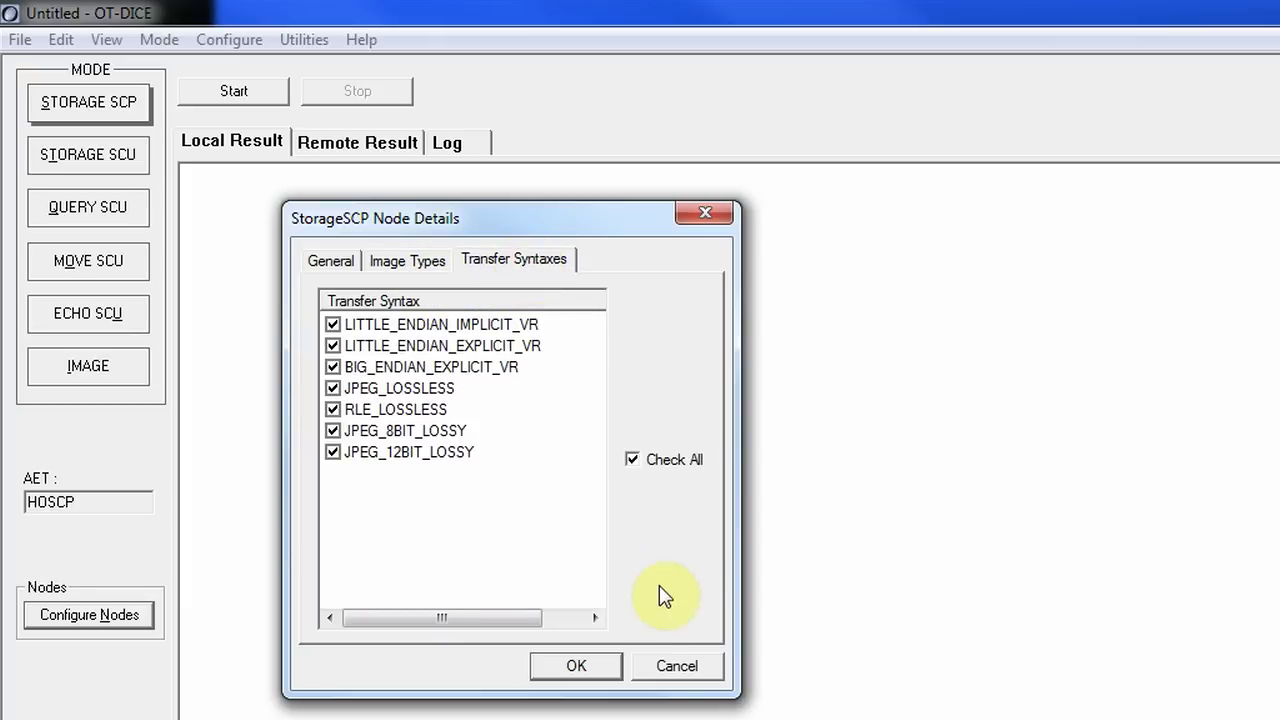
click(668, 665)
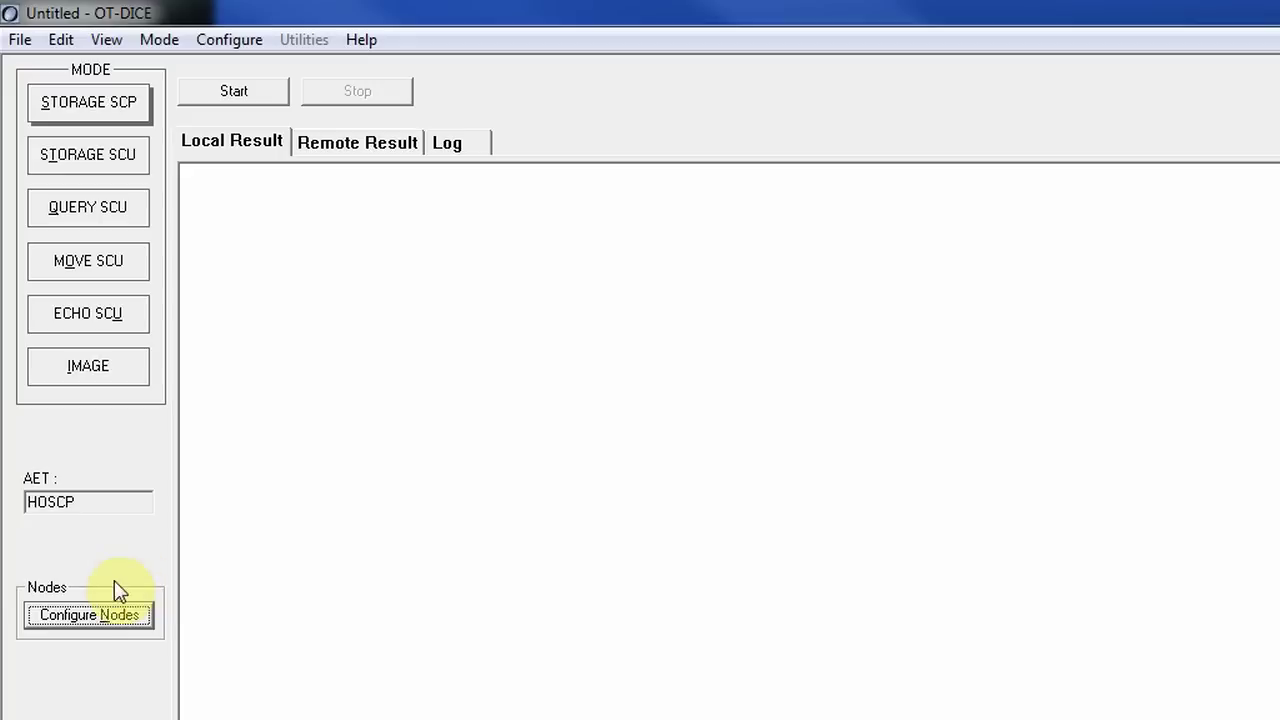
click(91, 162)
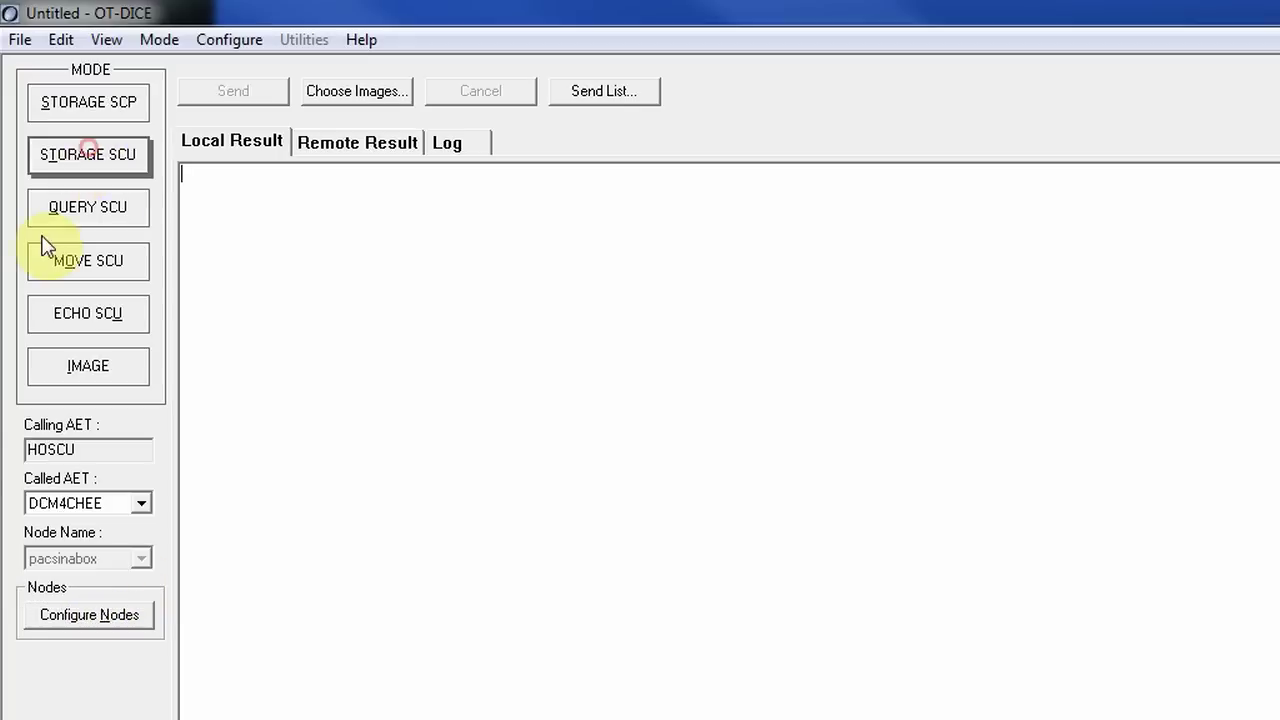
Edit the broker node and check IP 10.10.10.198, port 11112, AE title DCM4CHEE, PDU size, timeout 3
click(68, 615)
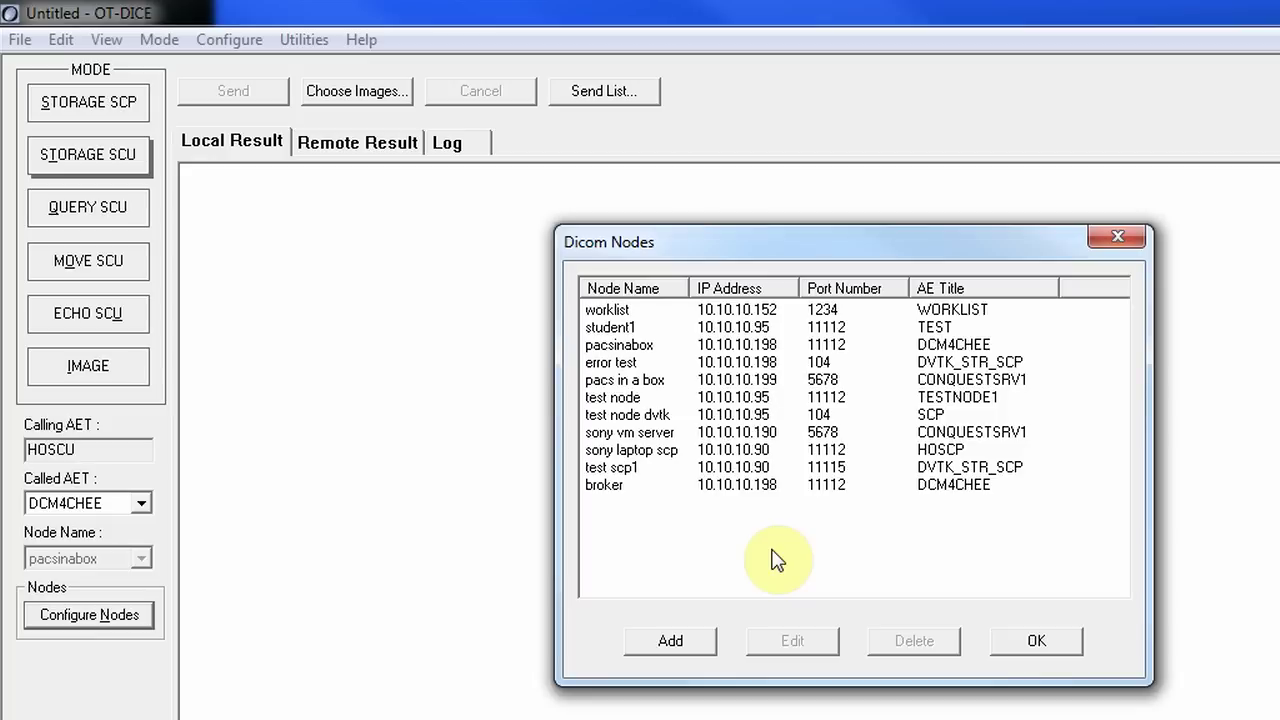
click(770, 485)
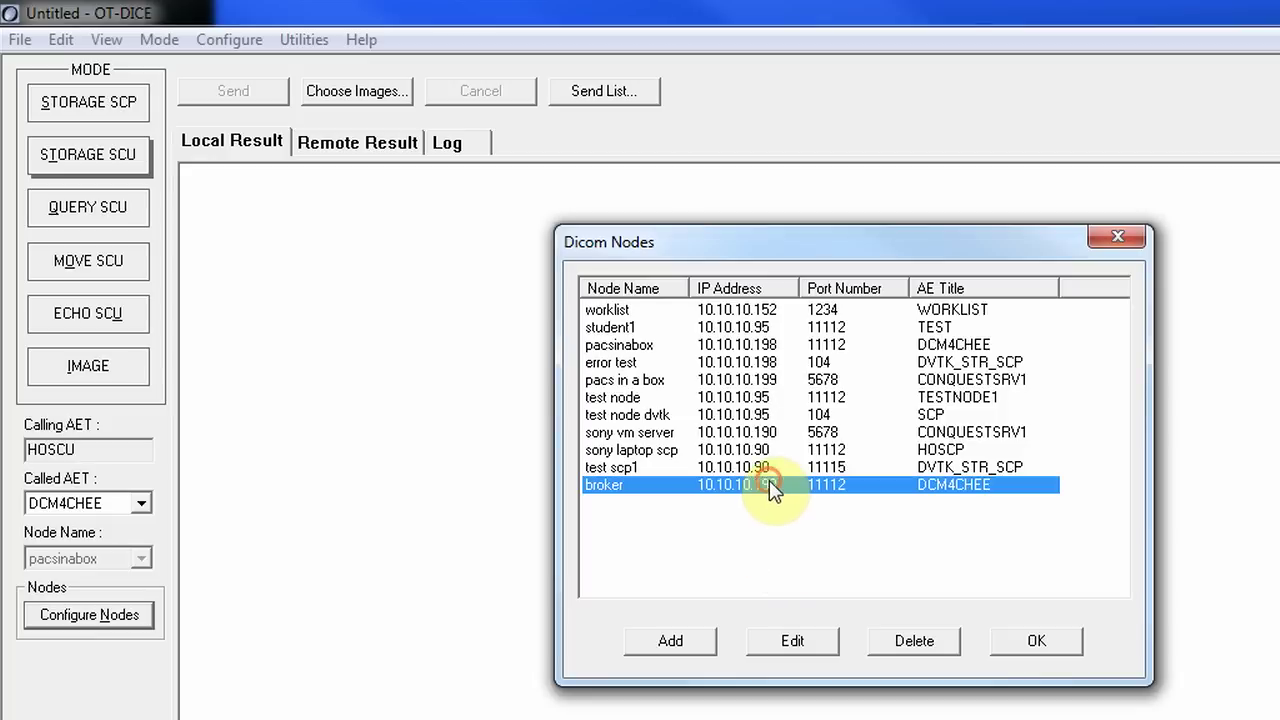
click(790, 638)
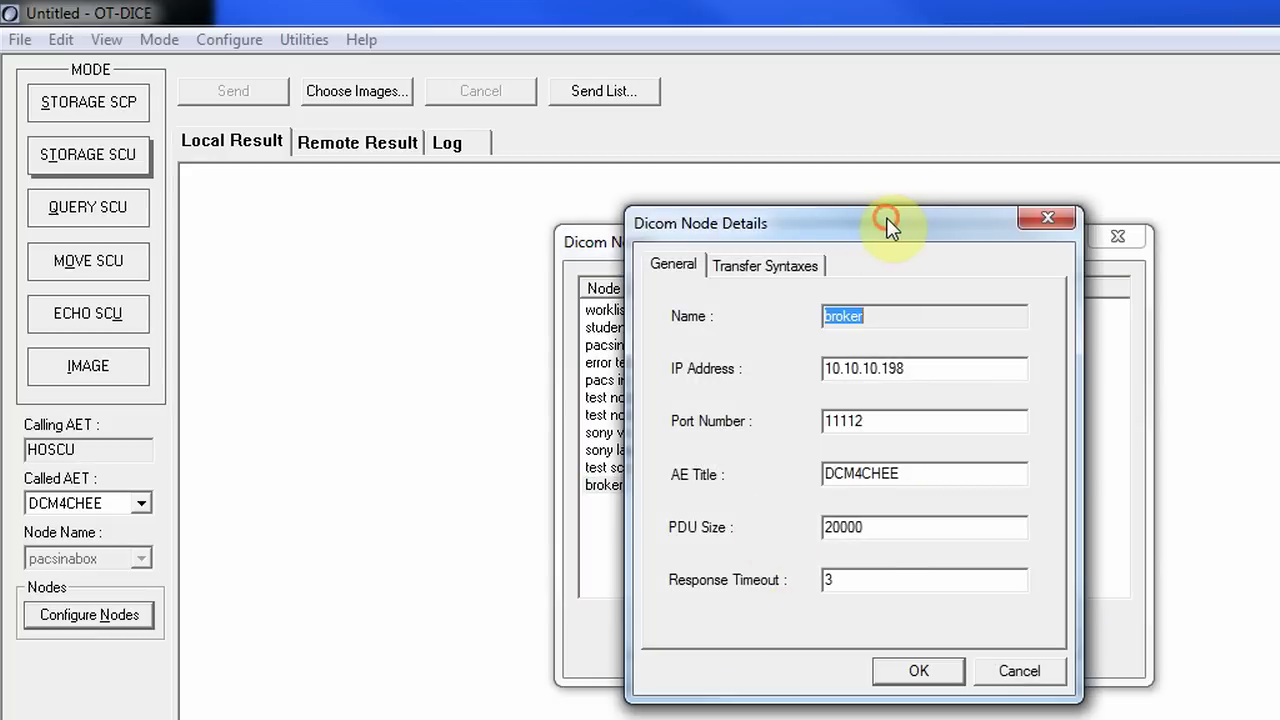
drag(890, 225, 482, 192)
drag(510, 344, 414, 336)
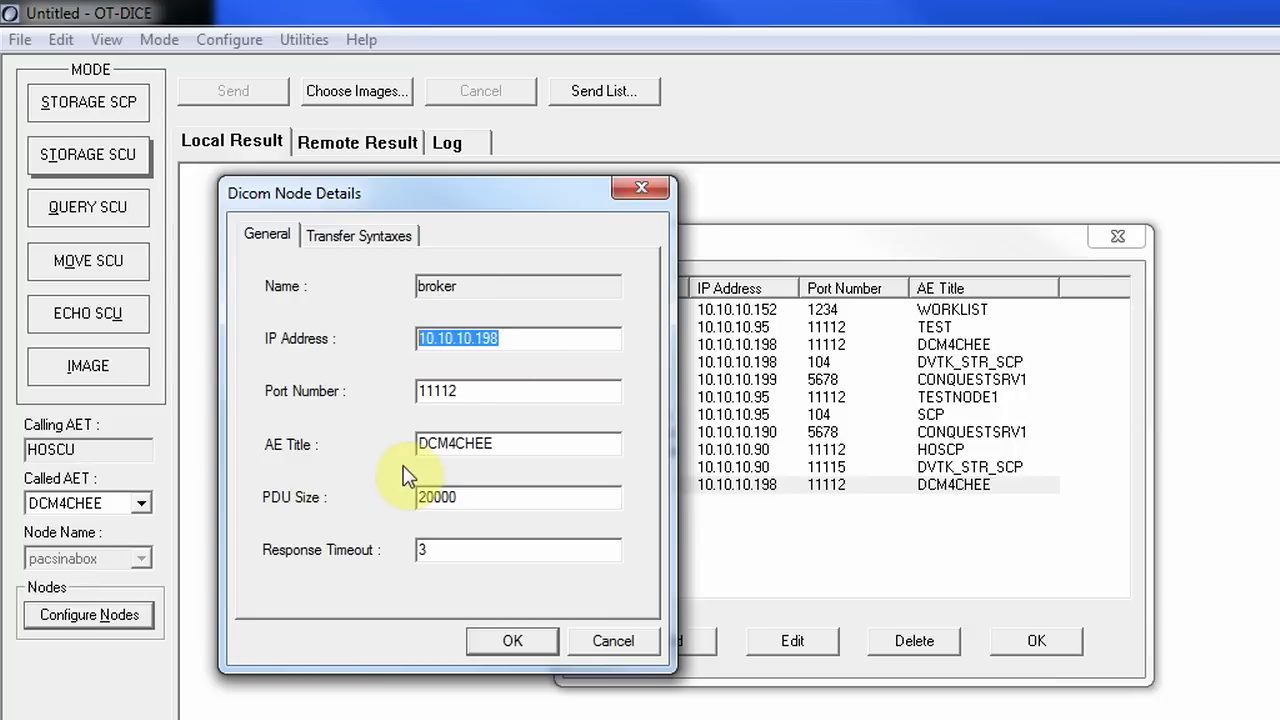
drag(484, 392, 420, 391)
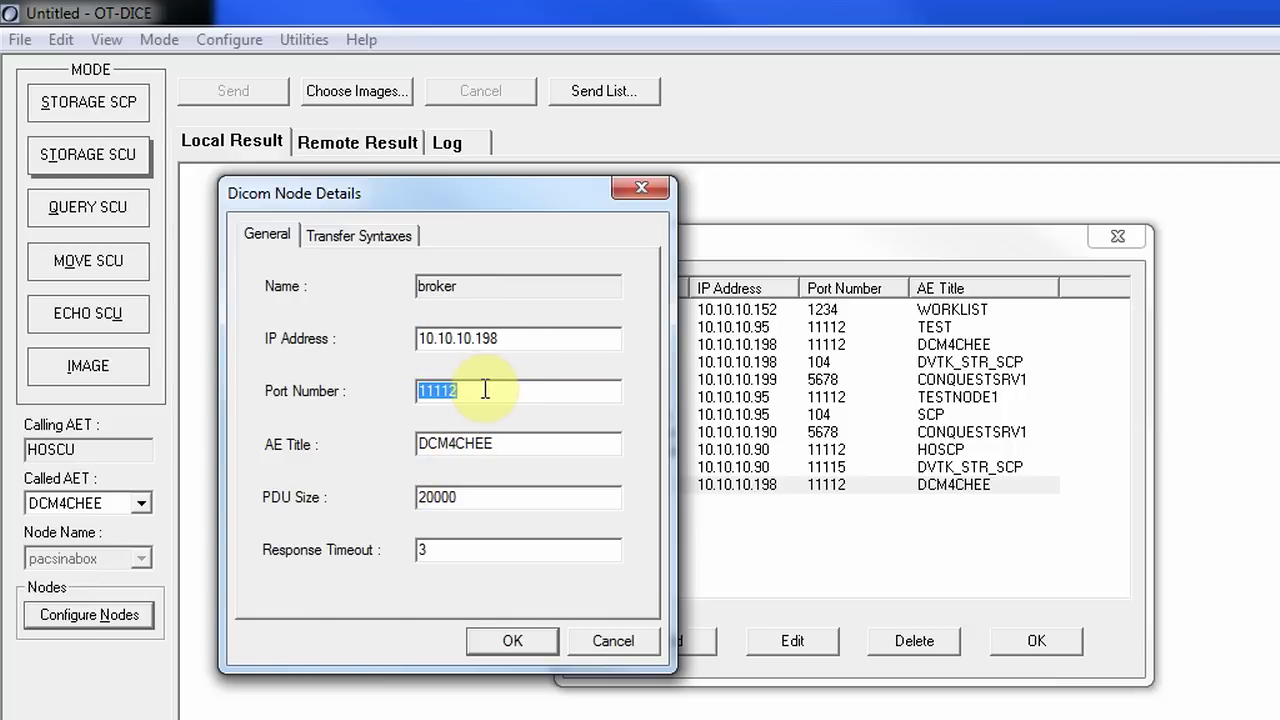
click(497, 440)
drag(497, 440, 420, 443)
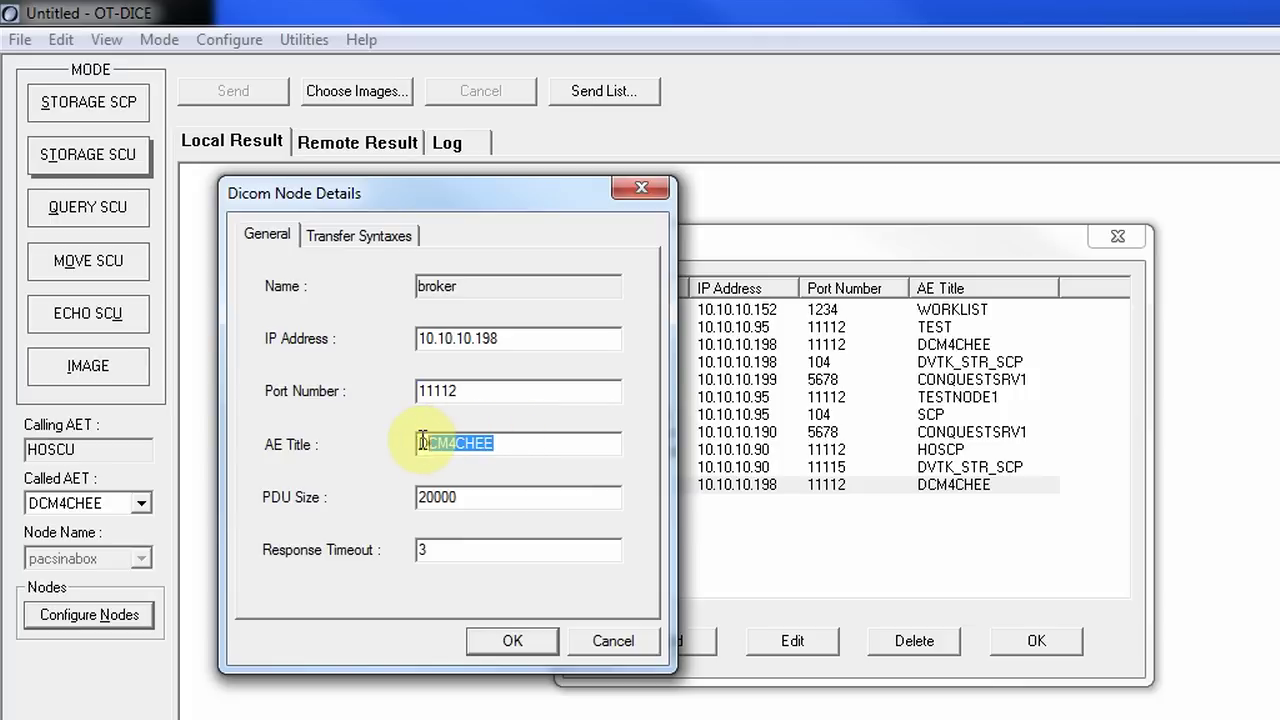
click(463, 500)
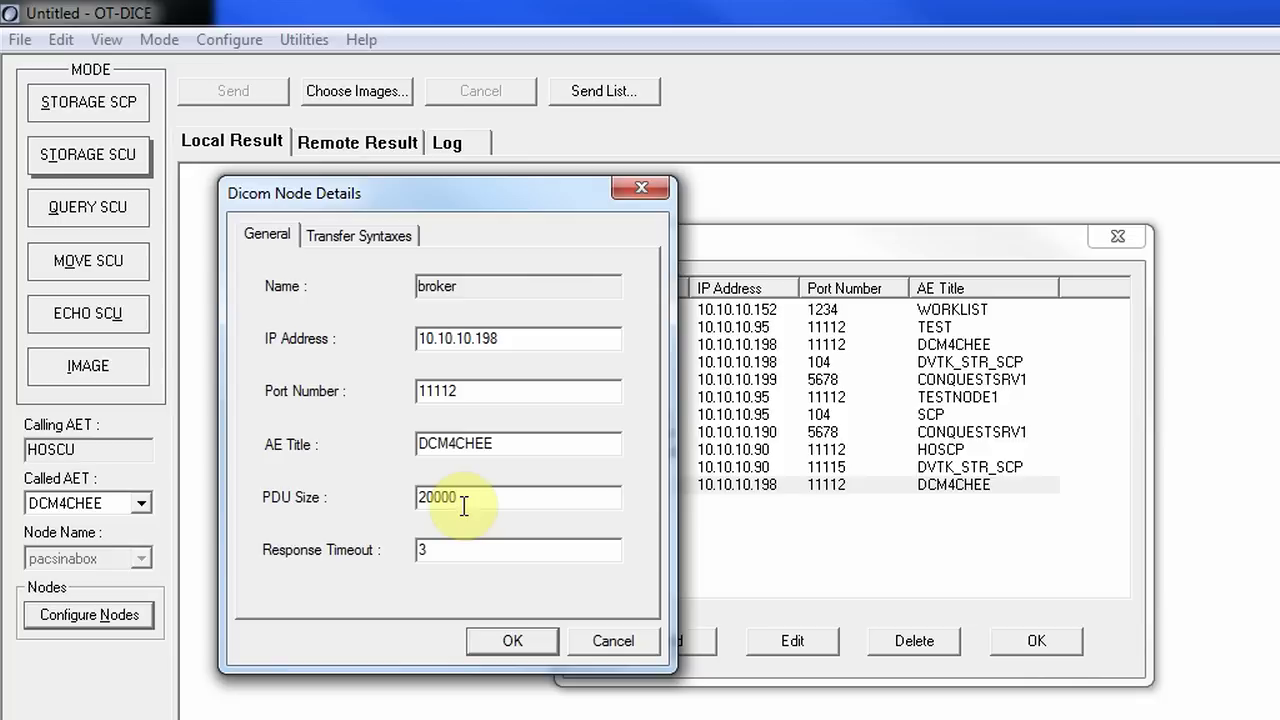
drag(422, 549, 453, 557)
click(358, 232)
Tick LITTLE_ENDIAN_EXPLICIT_VR and BIG_ENDIAN_EXPLICIT_VR for the broker node and save it
click(269, 320)
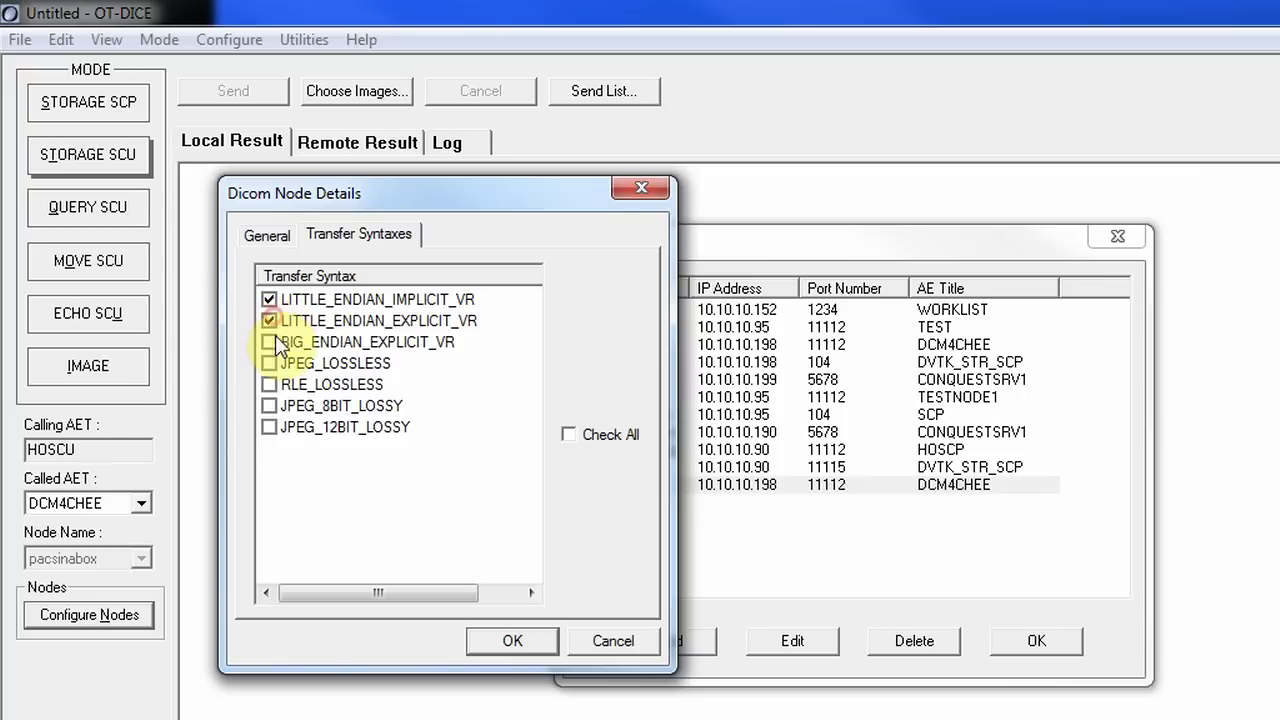
click(269, 342)
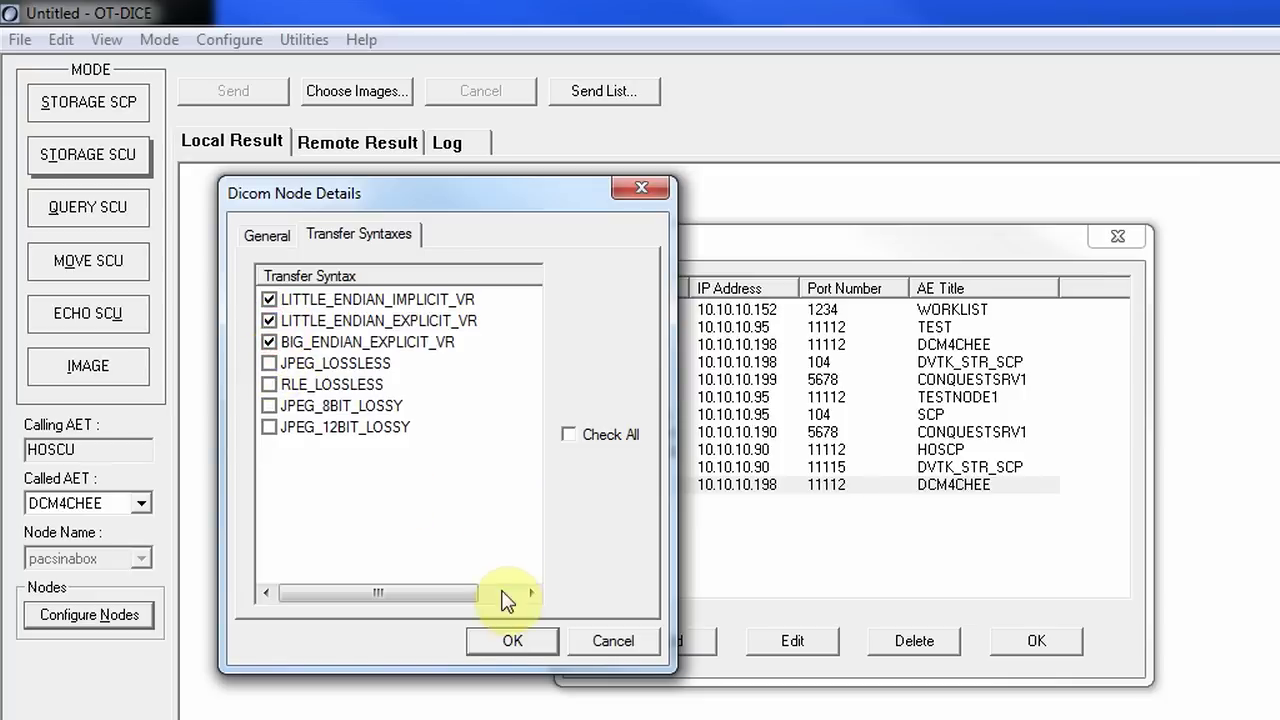
click(513, 641)
click(688, 485)
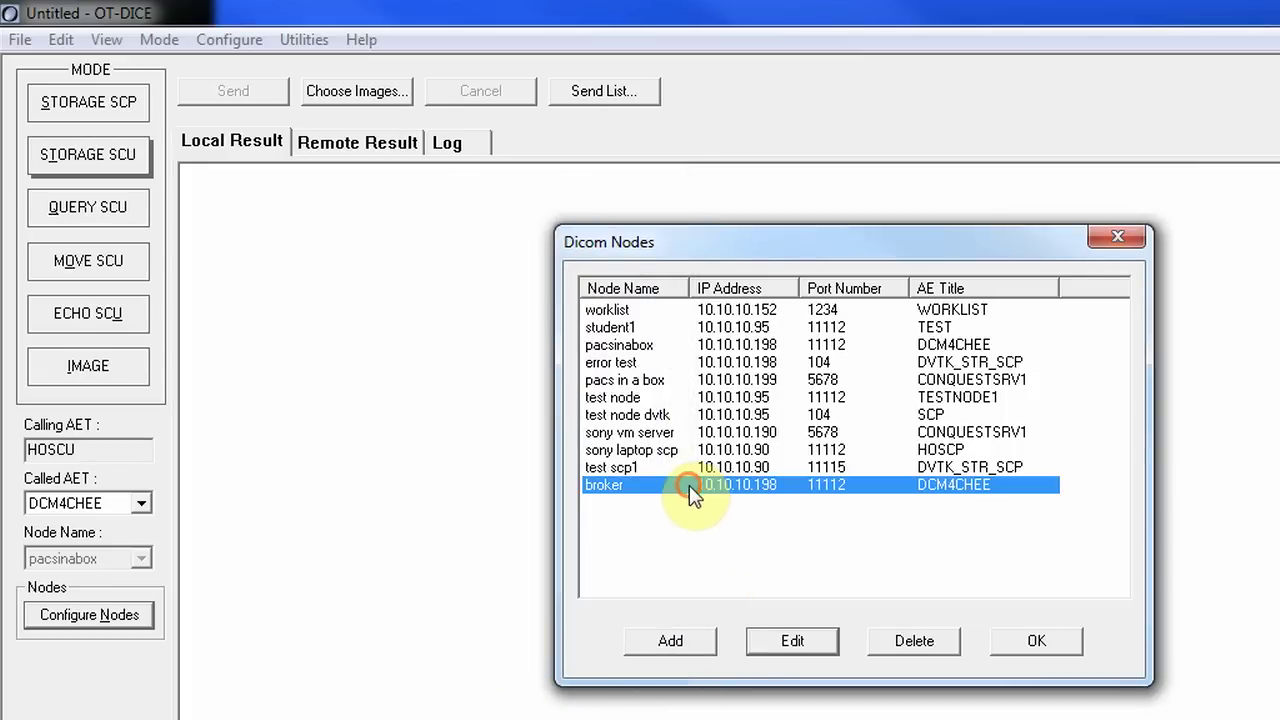
Edit the 'pacs in a box' node and place the cursor in its port number 5678
click(752, 384)
click(782, 645)
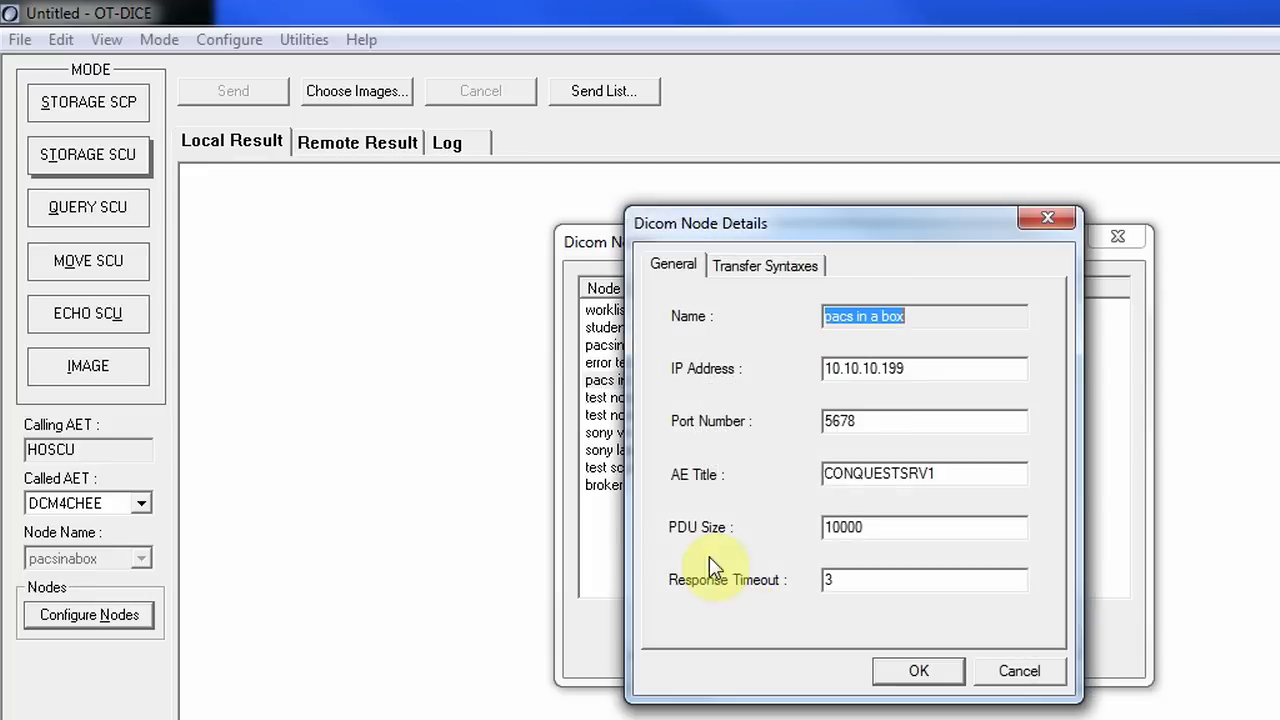
drag(909, 222, 525, 160)
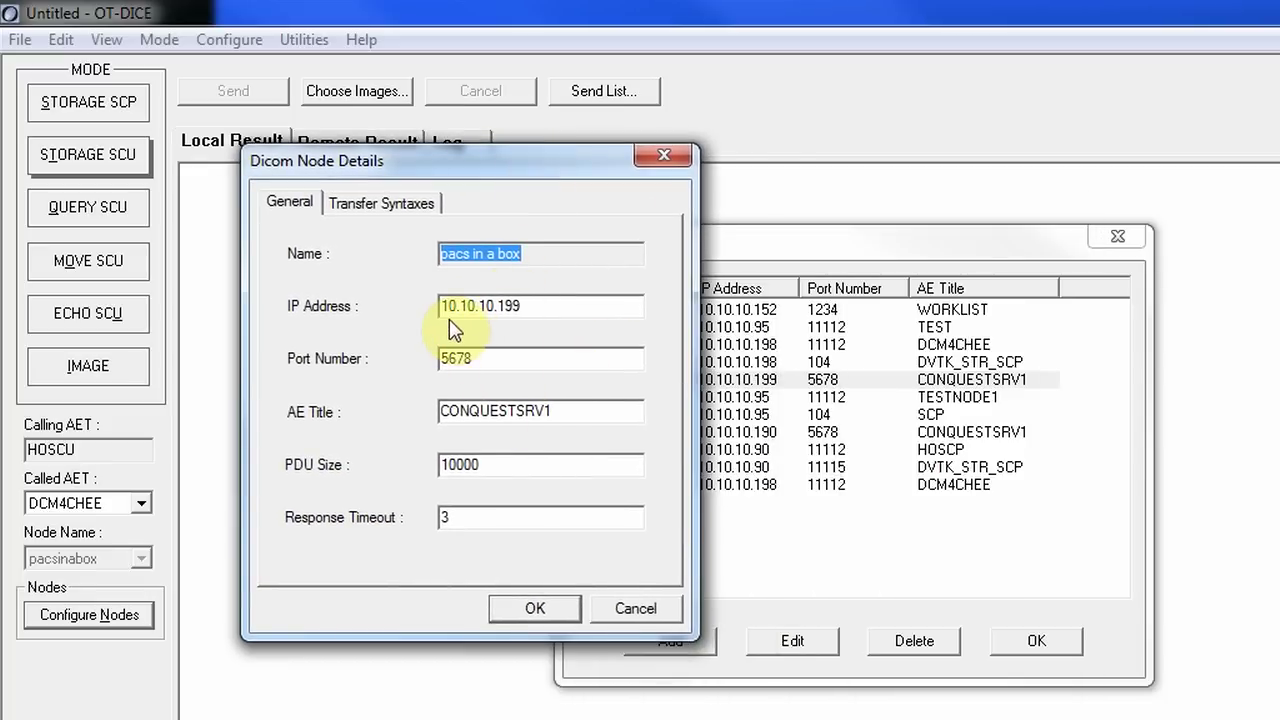
click(485, 357)
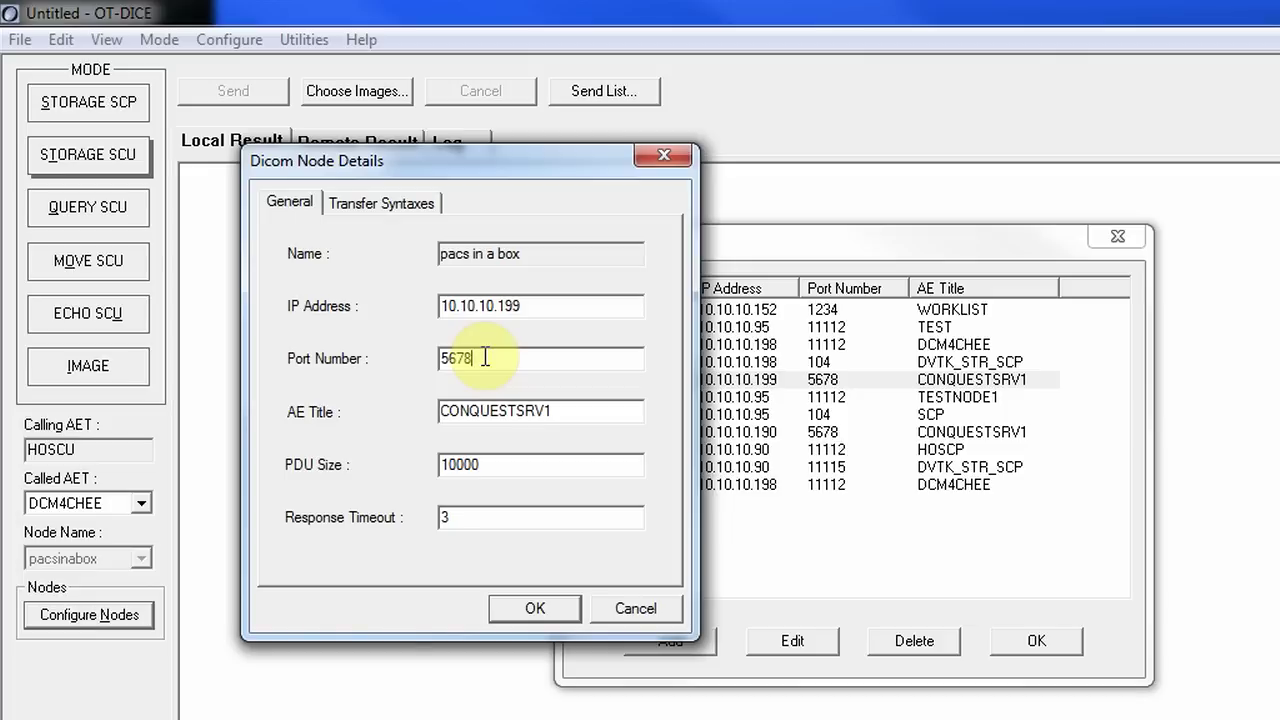